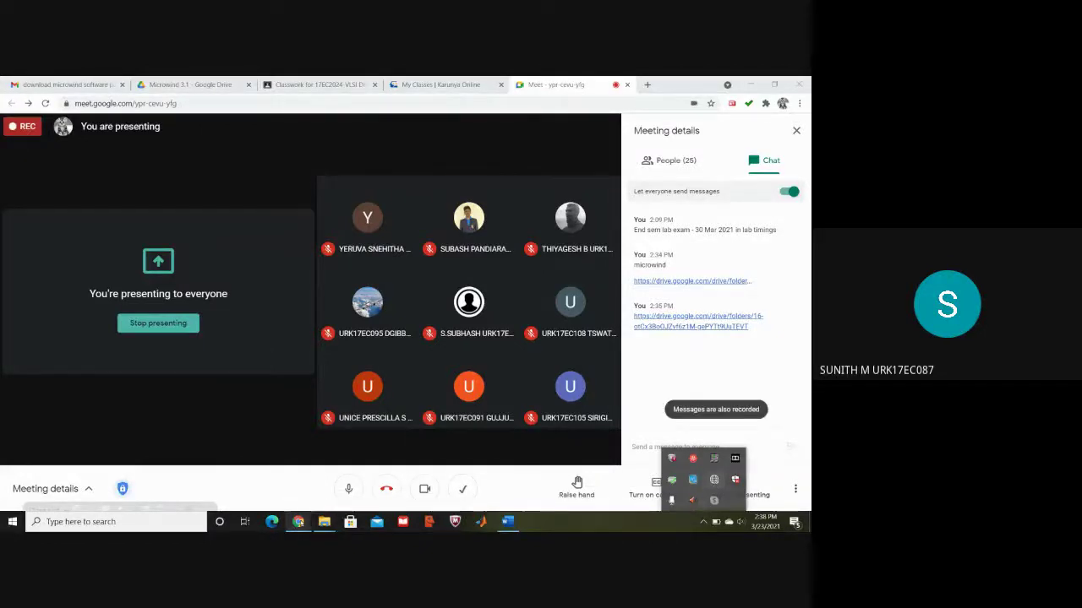
Preview the contents of MICROWIND_3.1.zip in the shared Microwind 3.1 folder on Google Drive
left_click(196, 84)
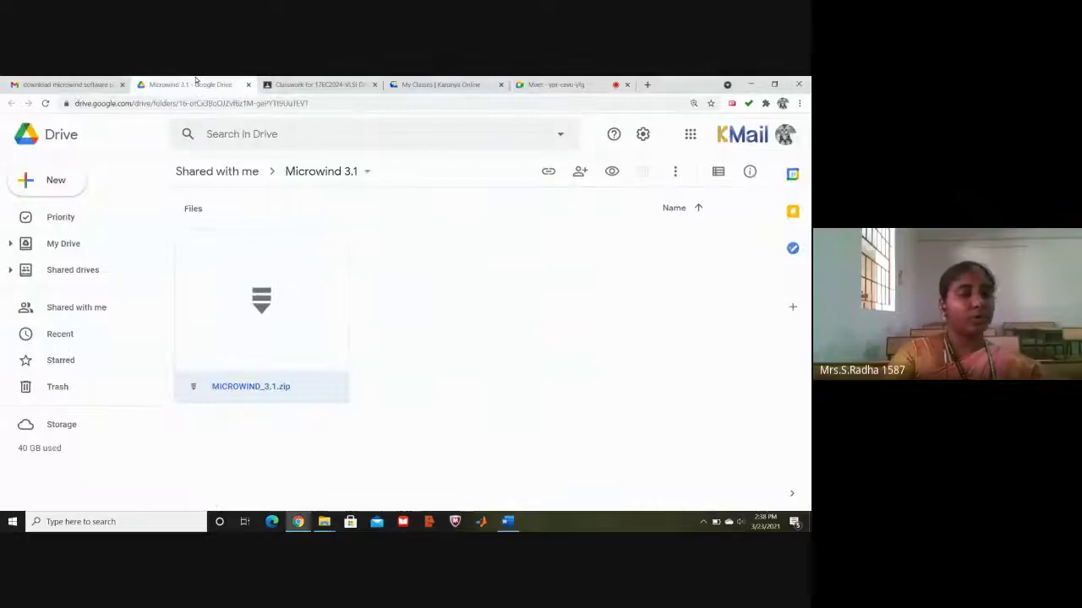
double_click(279, 317)
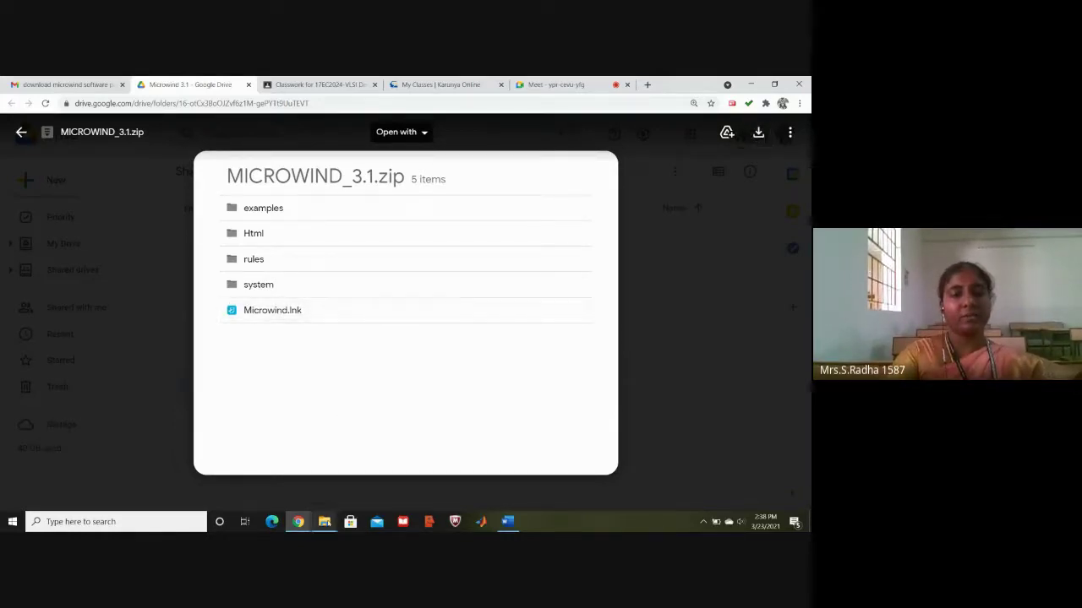
Switch to the microwind folder in File Explorer and extract the MICROWIND_3.1 archive into its own MICROWIND_3.1 subfolder
mouse_move(327, 521)
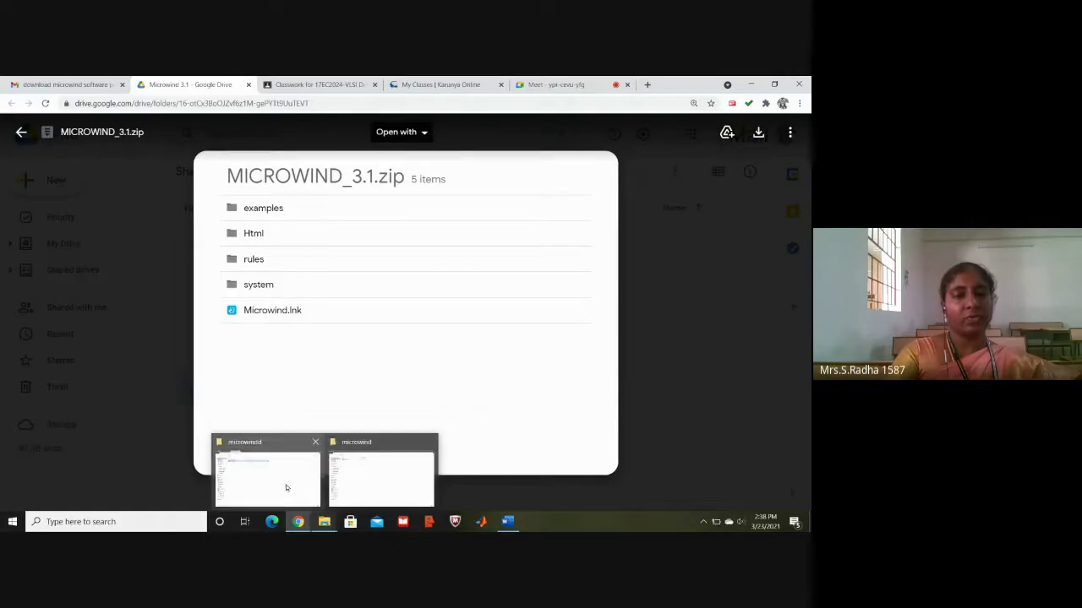
left_click(381, 480)
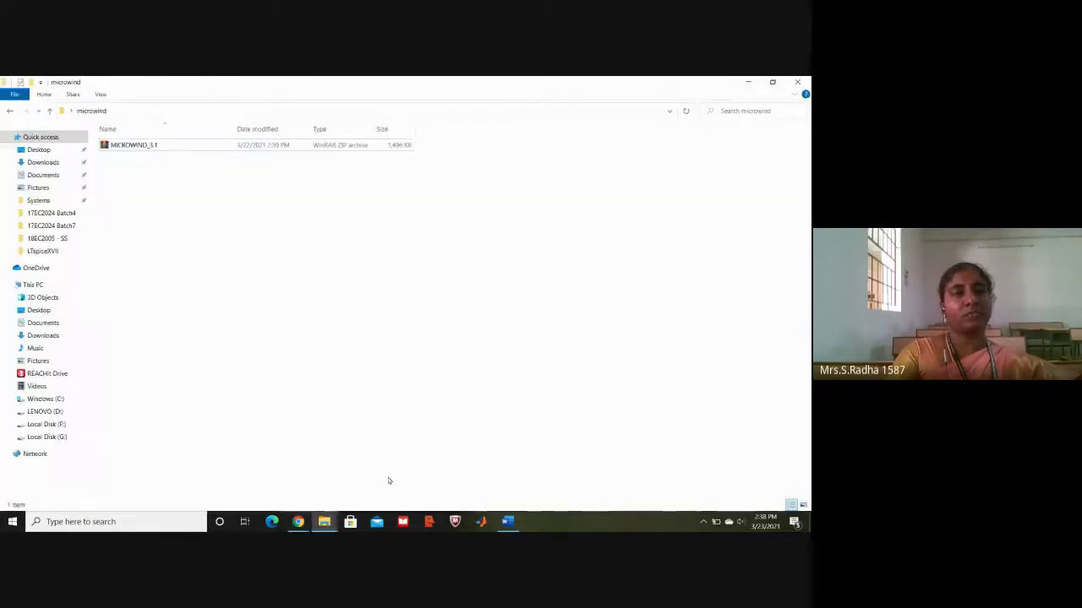
left_click(245, 148)
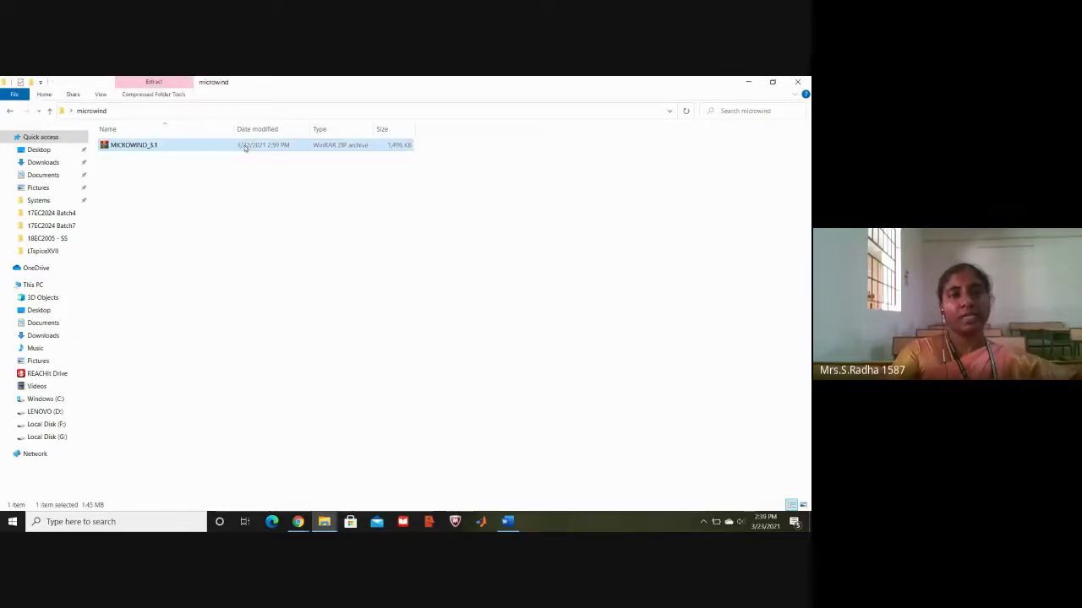
right_click(245, 148)
left_click(289, 203)
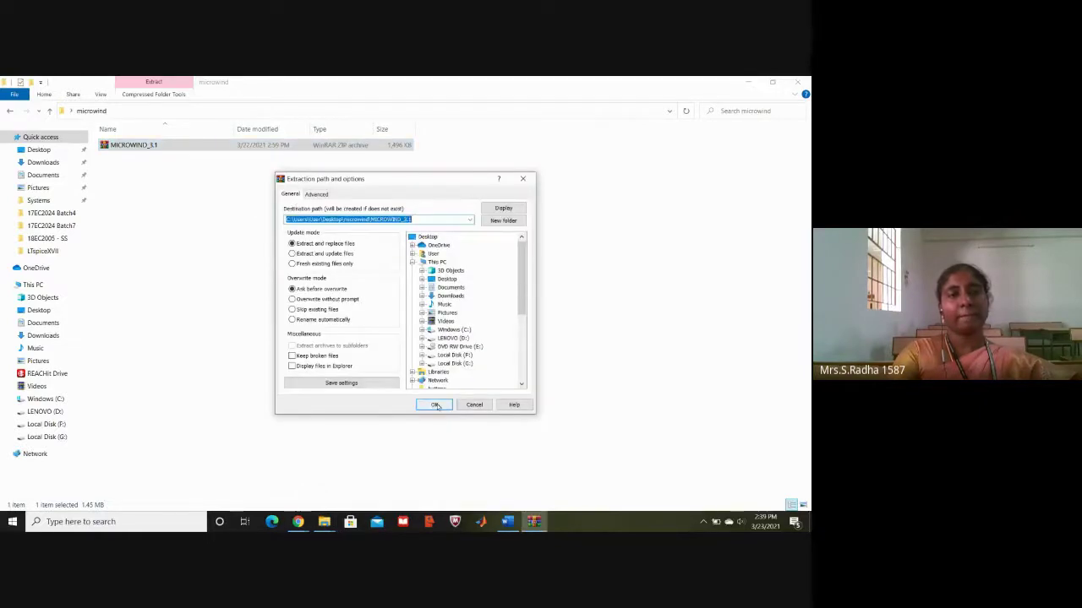
left_click(434, 405)
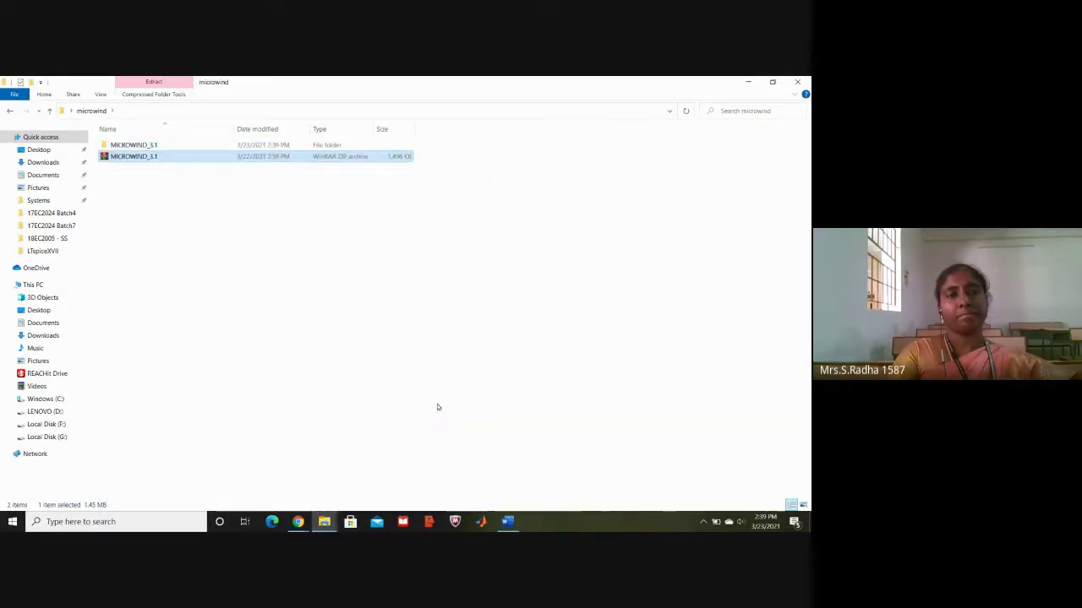
Permanently delete the MICROWIND_3.1 ZIP archive from the microwind folder
left_click(313, 160)
key("shift+Delete")
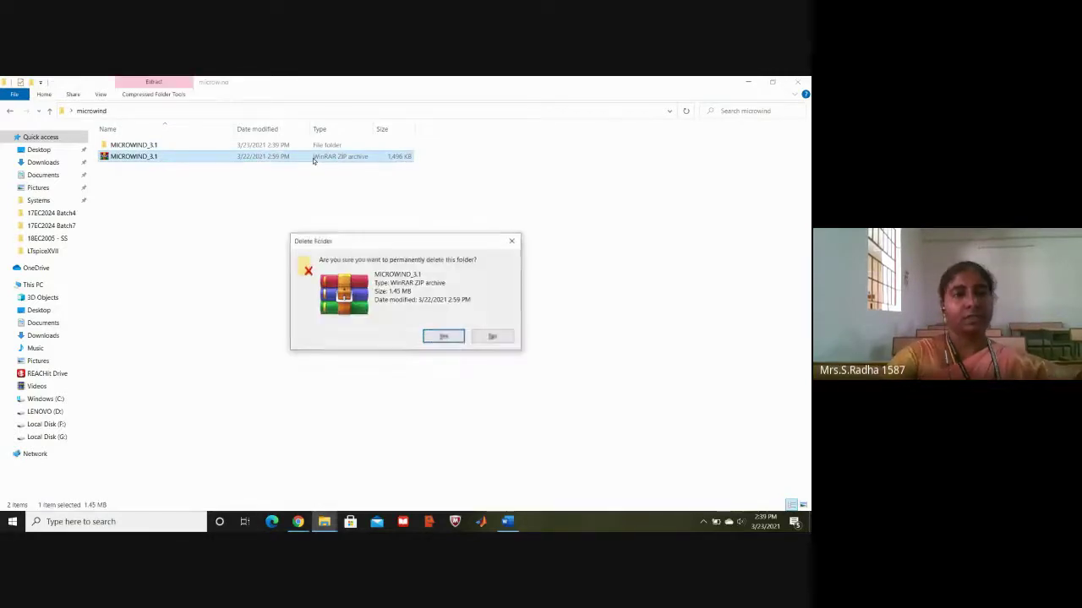
left_click(442, 337)
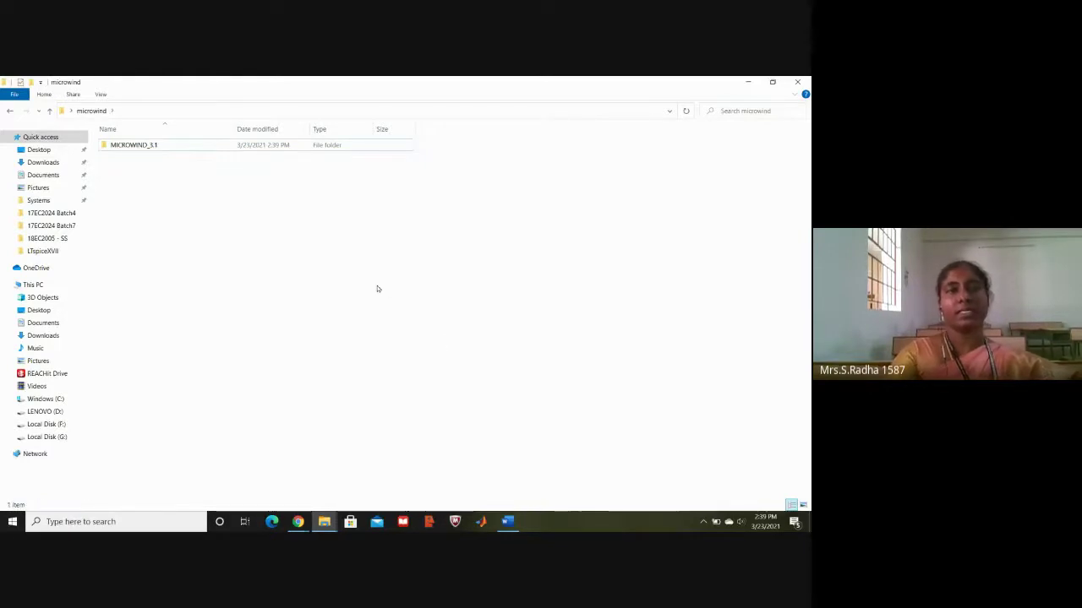
Launch the Microwind31 application from the system folder inside the extracted MICROWIND_3.1 folder, and close it
double_click(285, 147)
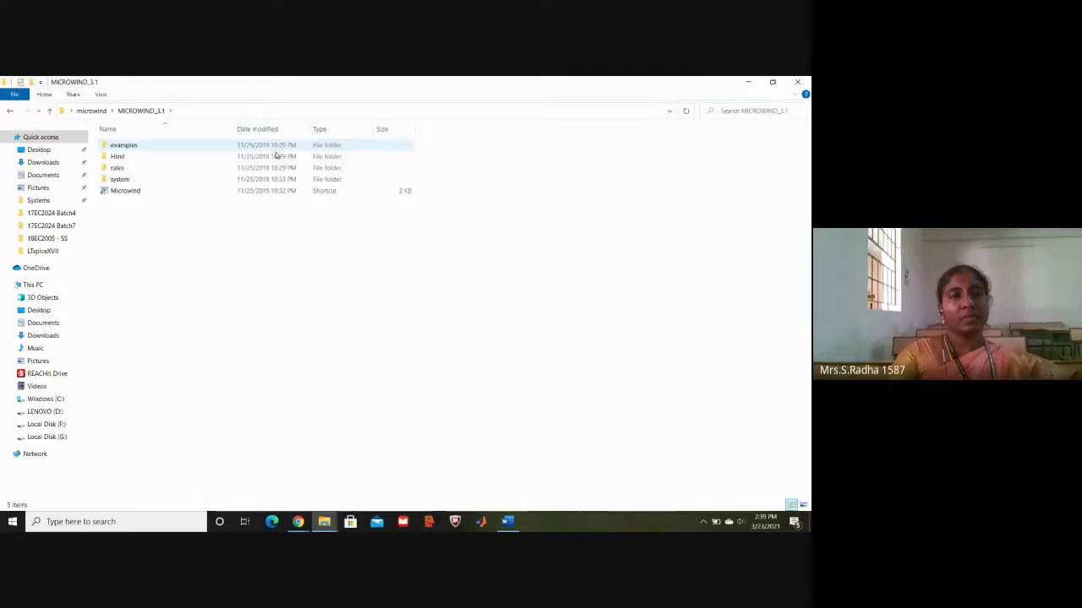
double_click(274, 180)
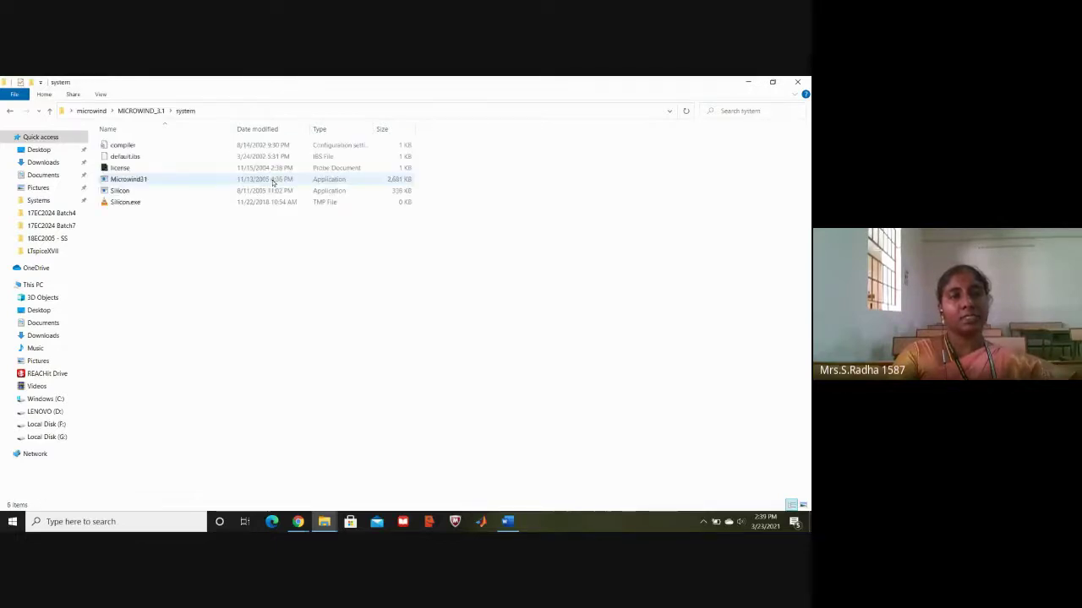
double_click(172, 180)
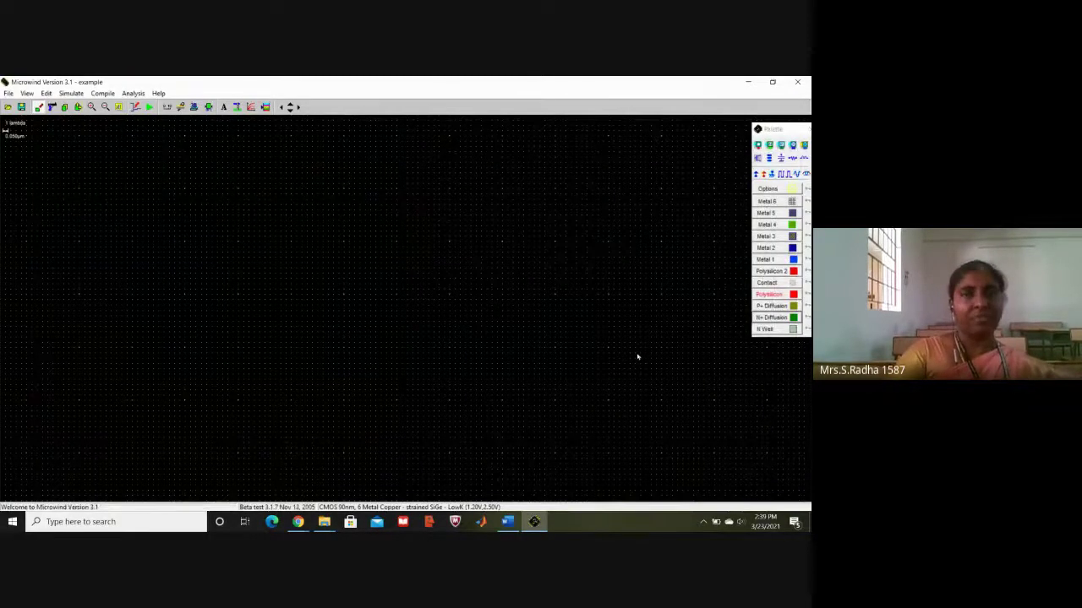
left_click(800, 83)
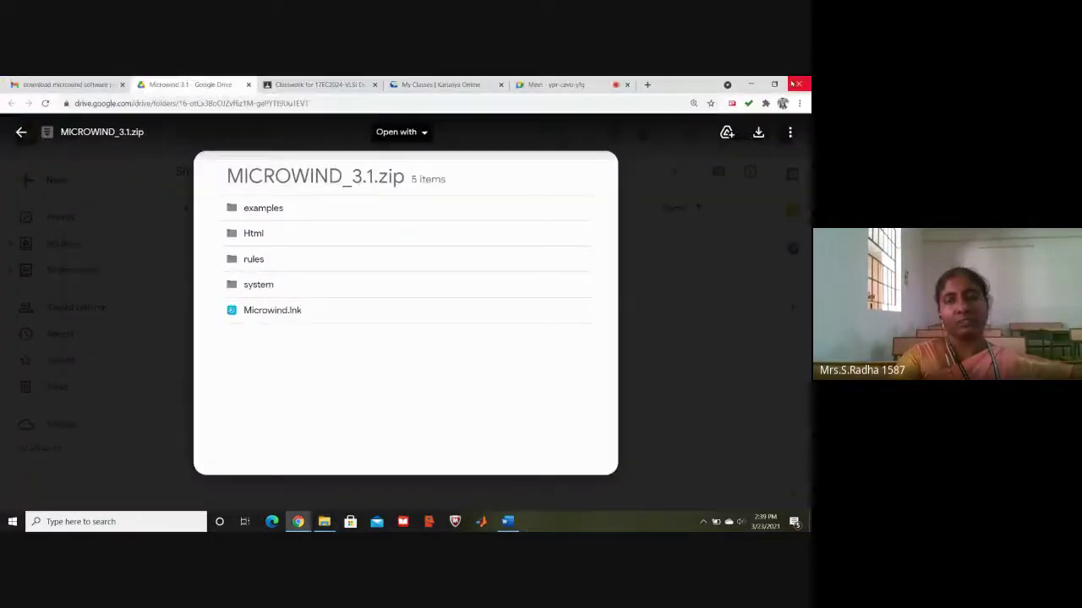
Minimize the browser, open the desktop microwind folder and launch Microwind31 from the system subfolder of MICROWIND_3.1
left_click(750, 84)
double_click(542, 306)
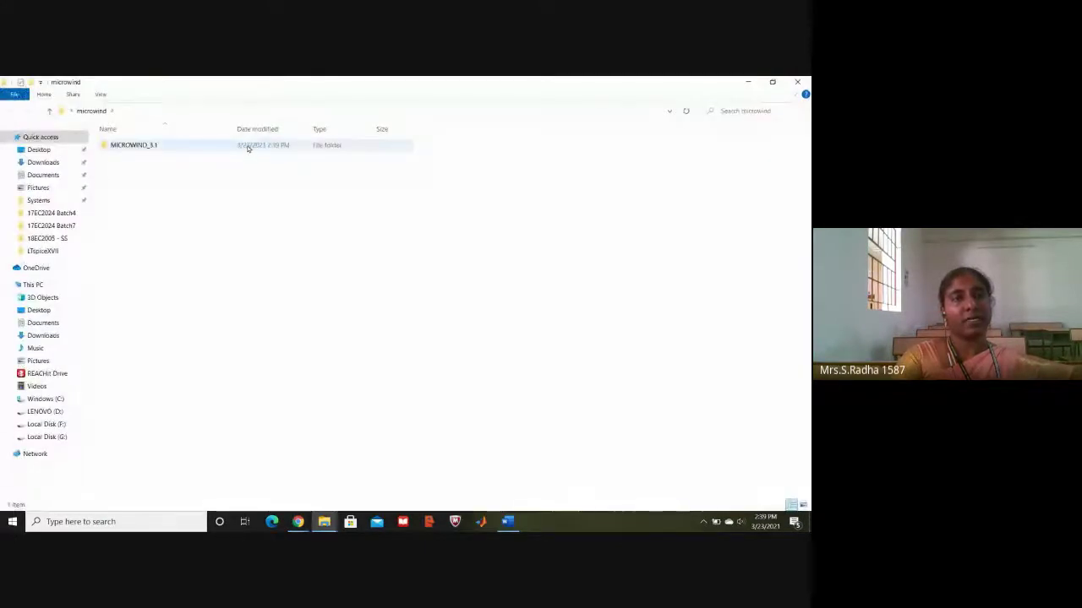
left_click(249, 146)
double_click(248, 146)
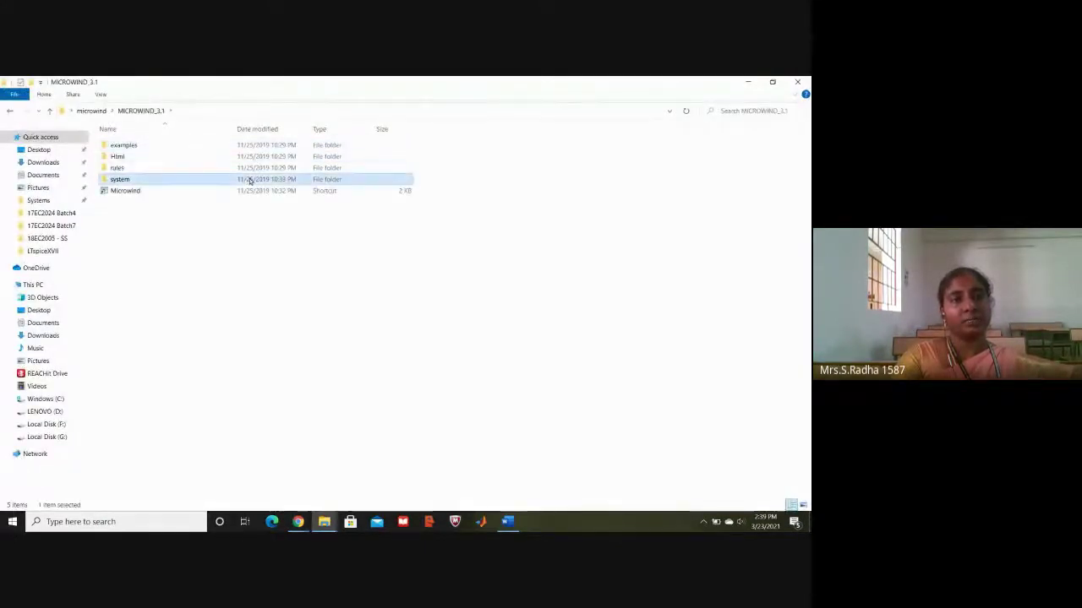
double_click(250, 179)
double_click(249, 179)
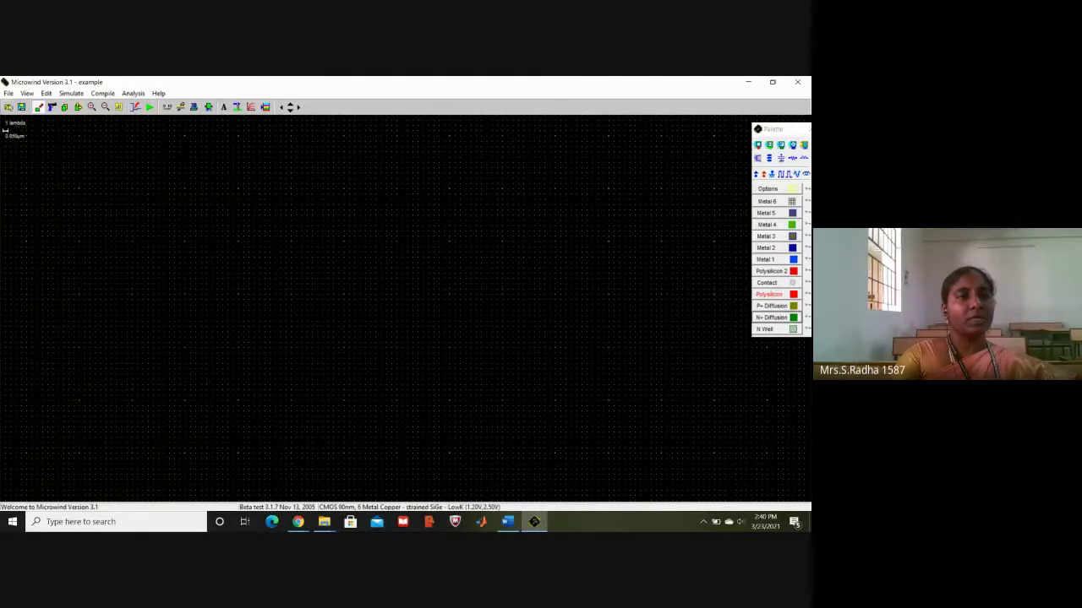
Select the cmos025.rul rule file as the foundry for the layout and leave the file selection dialog
left_click(8, 93)
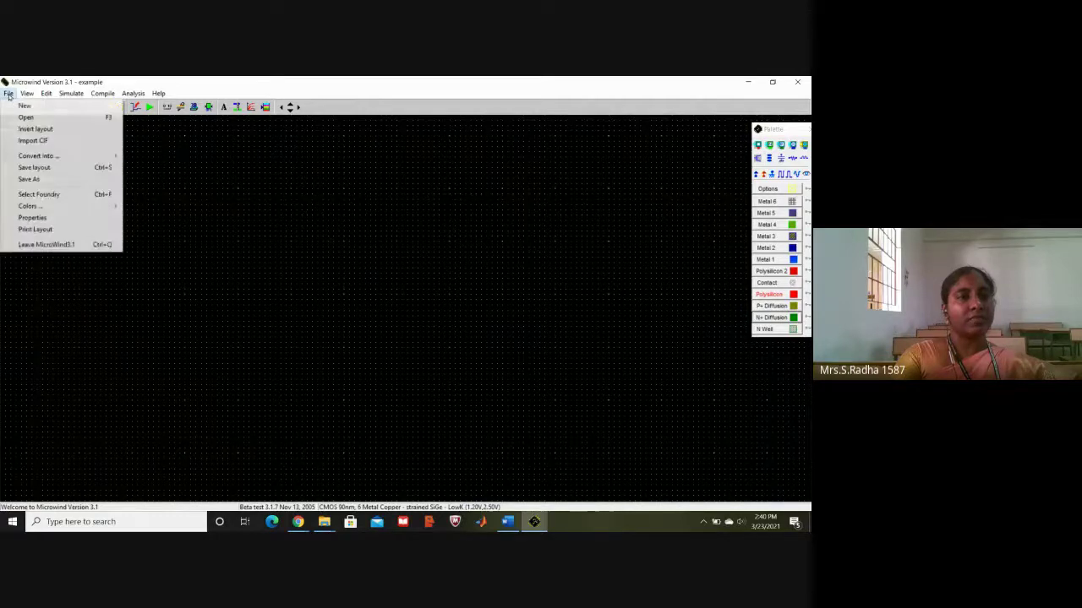
left_click(56, 196)
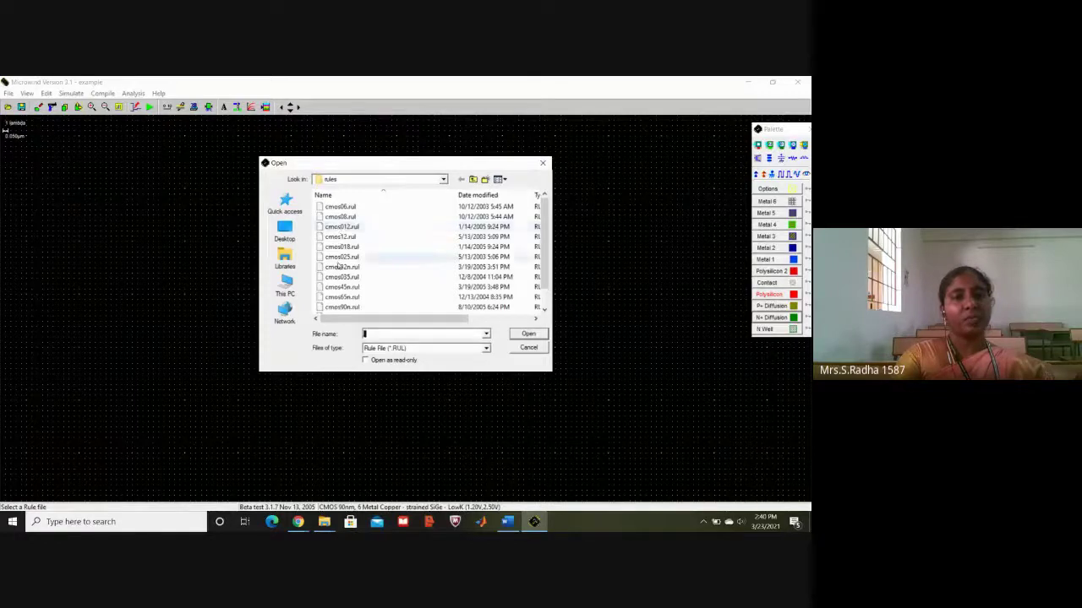
left_click(348, 259)
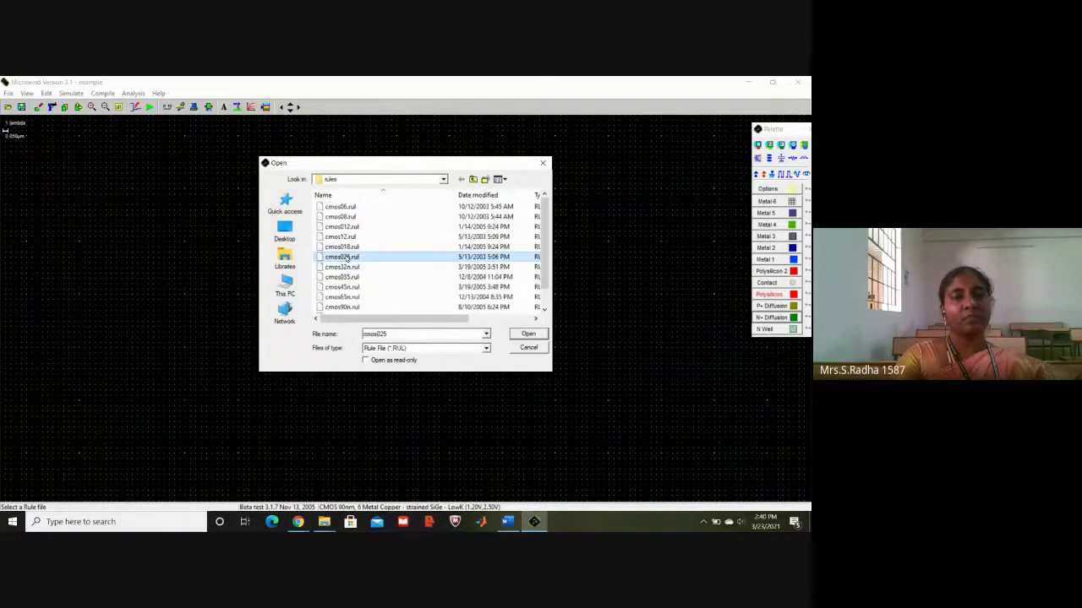
left_click(527, 335)
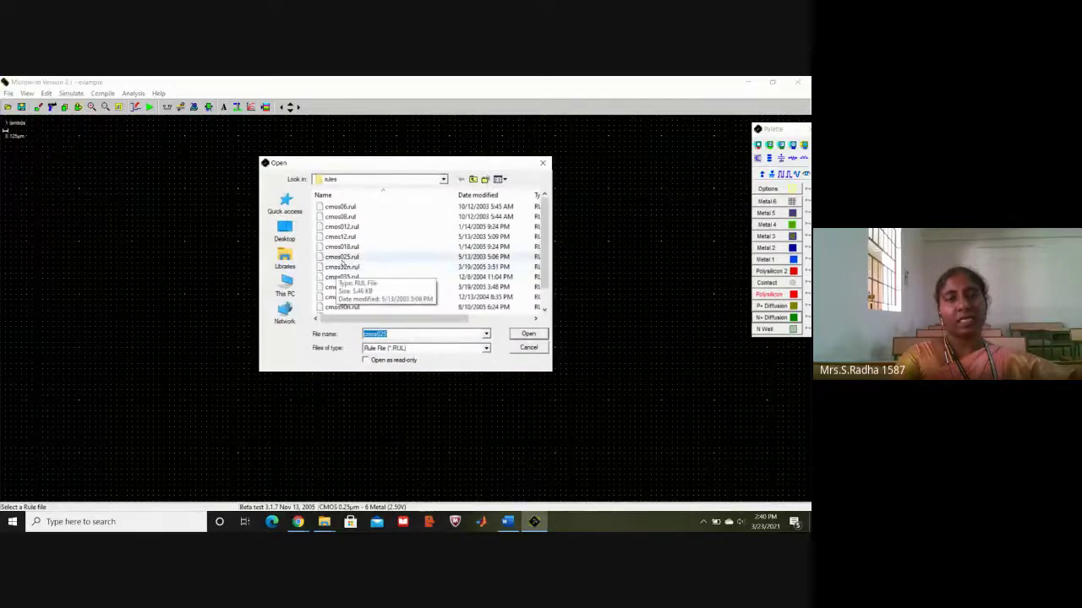
left_click(542, 162)
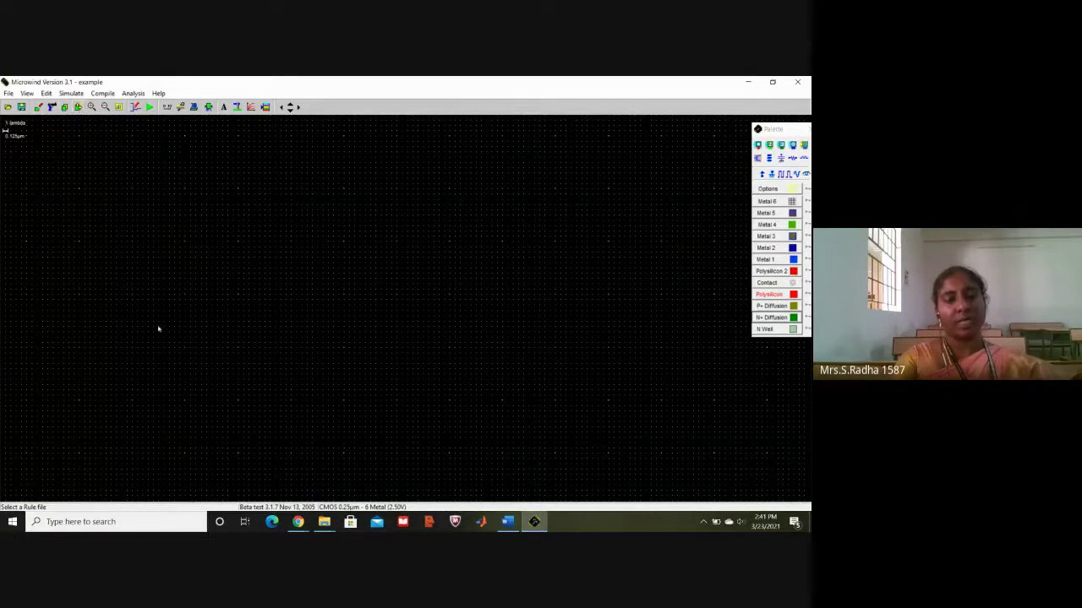
mouse_move(298, 522)
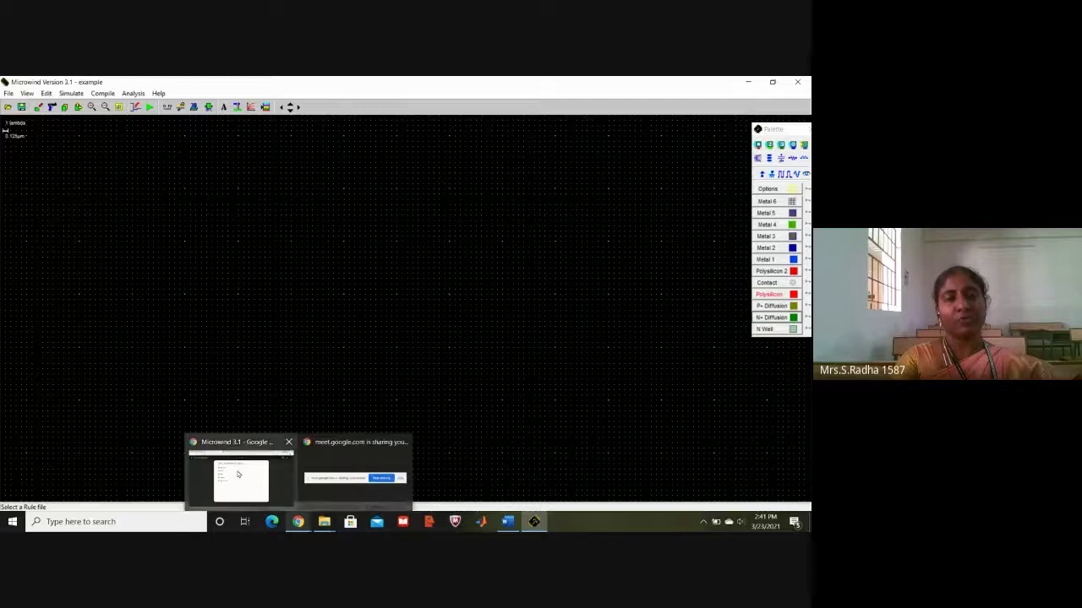
left_click(358, 483)
left_click(554, 85)
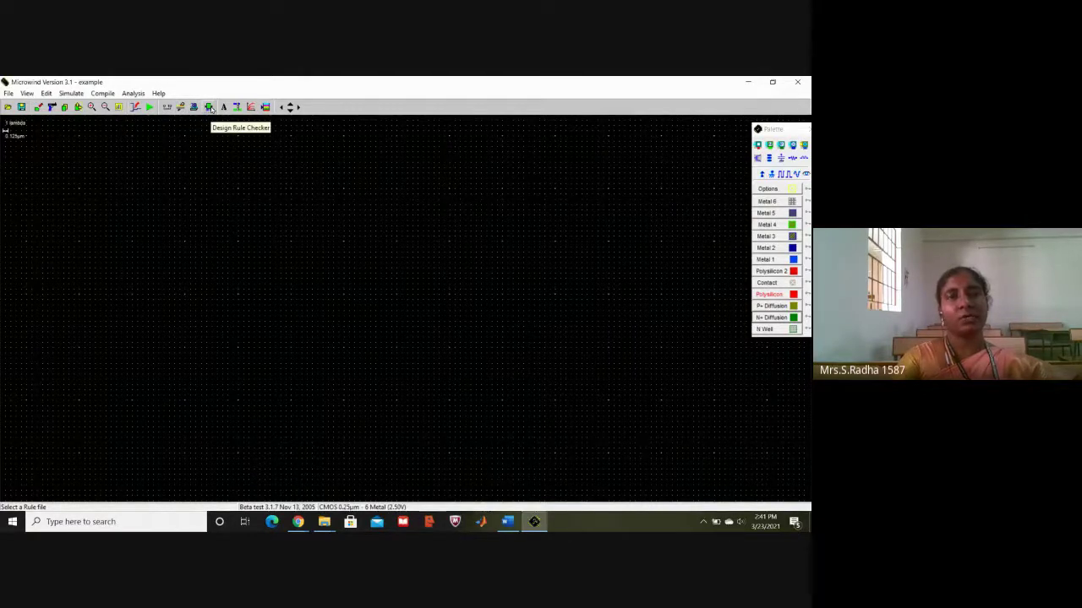
left_click(211, 108)
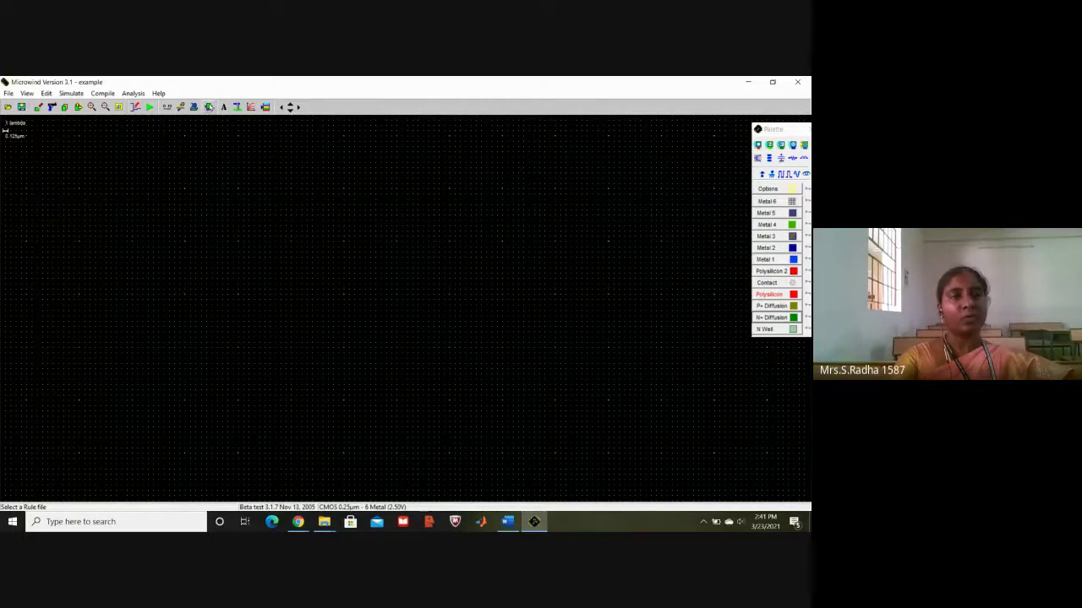
left_click(151, 109)
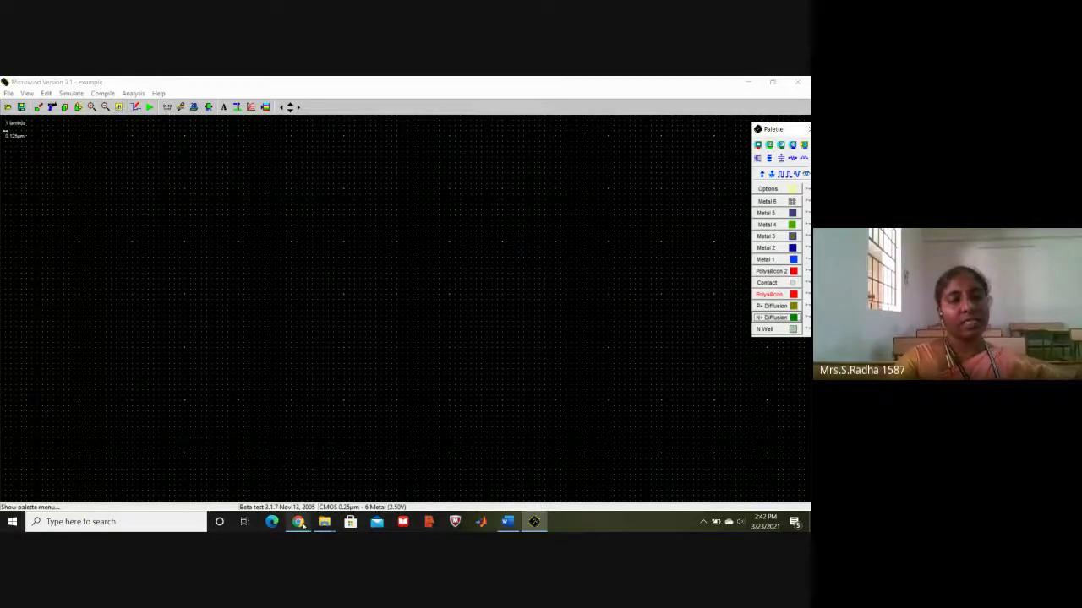
Switch to the Google Meet window and open the meeting's additional options to stop the recording
mouse_move(301, 525)
left_click(245, 477)
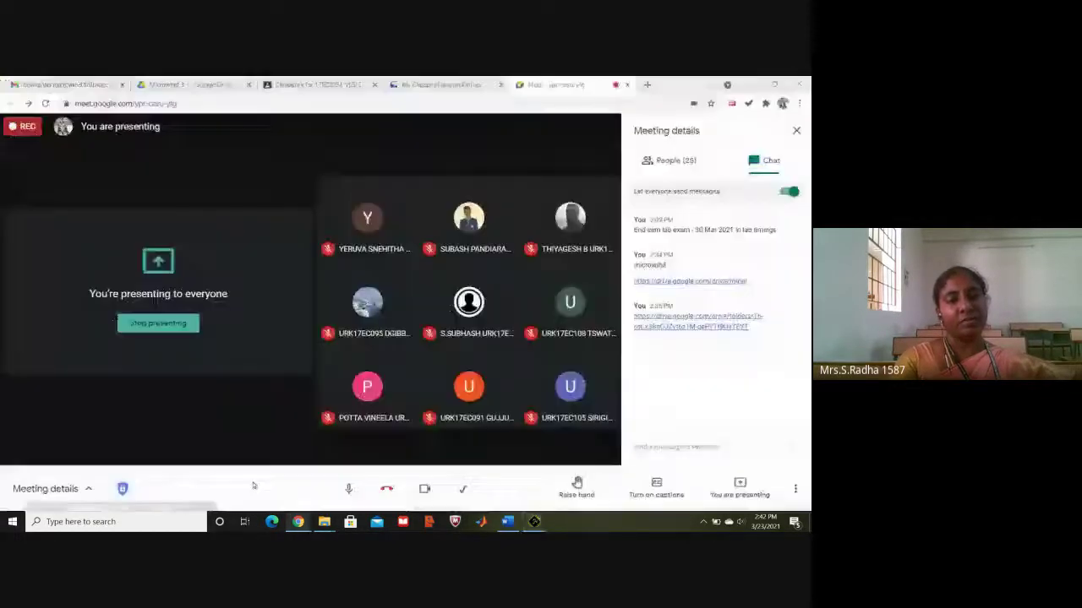
left_click(795, 489)
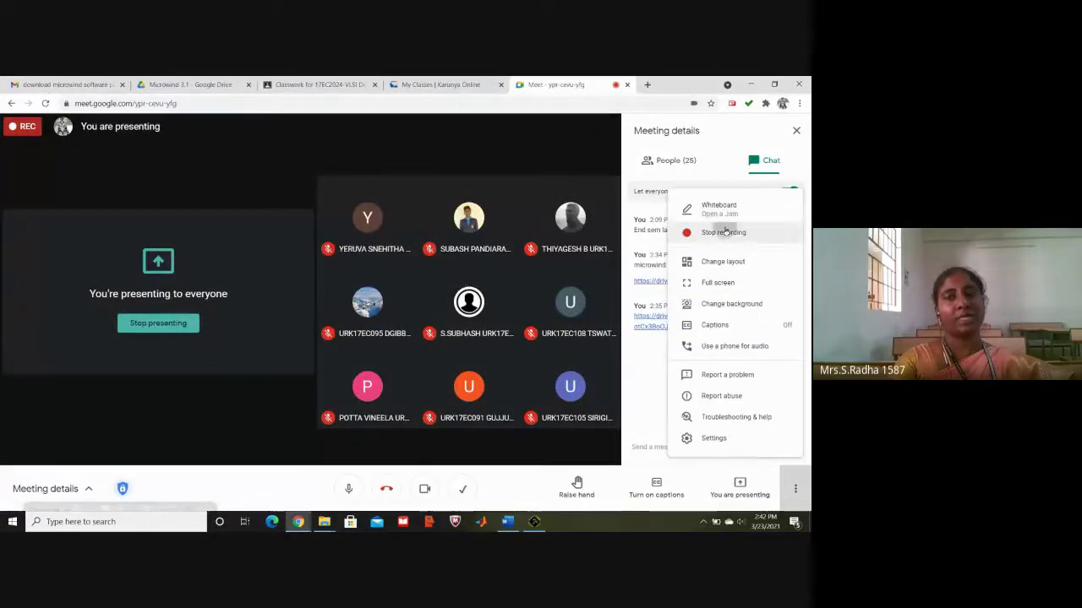